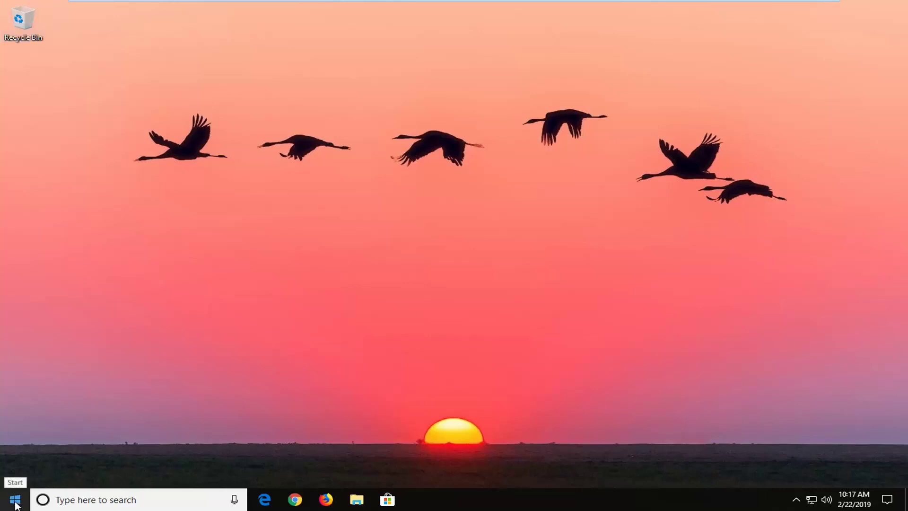
Search for regedit in the Start menu and run Registry Editor as administrator.
key("super")
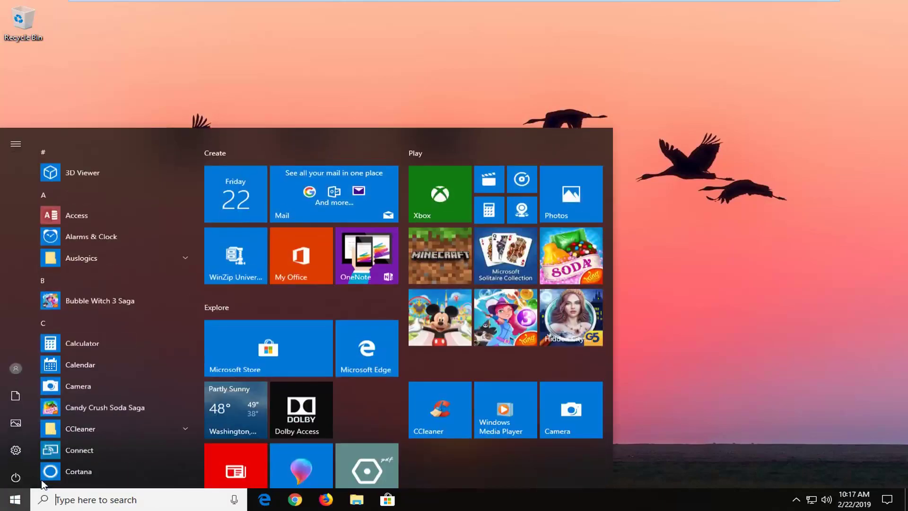
type("r")
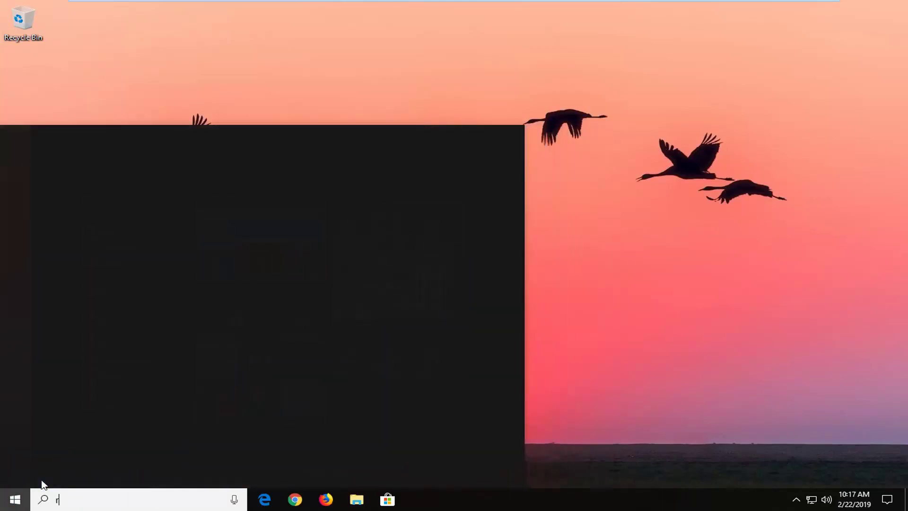
type("egedit")
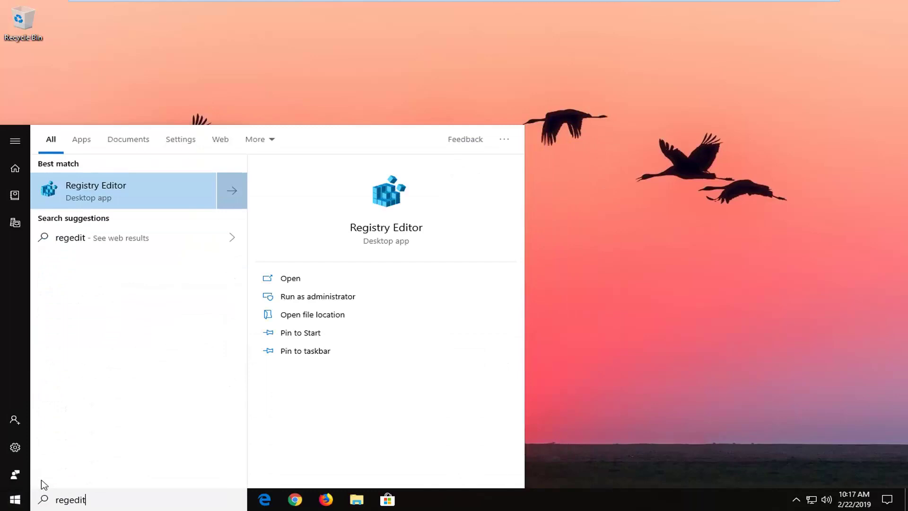
right_click(194, 196)
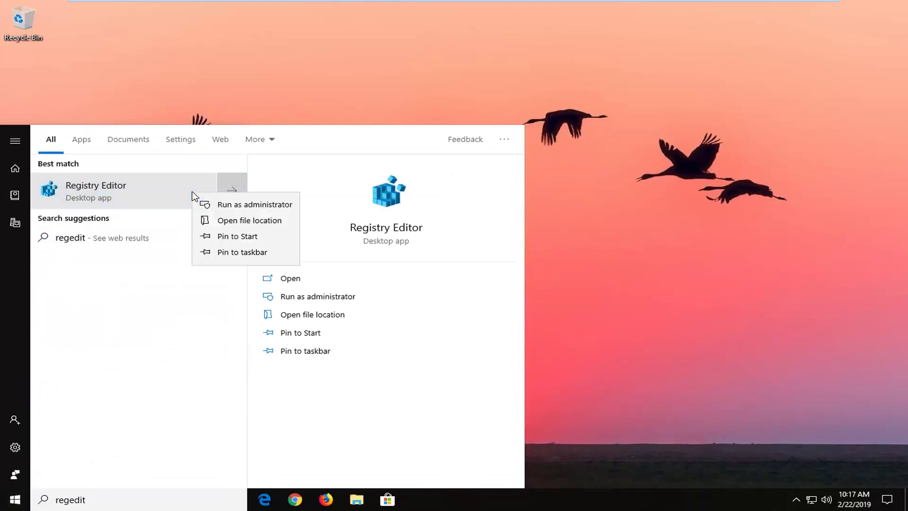
left_click(230, 209)
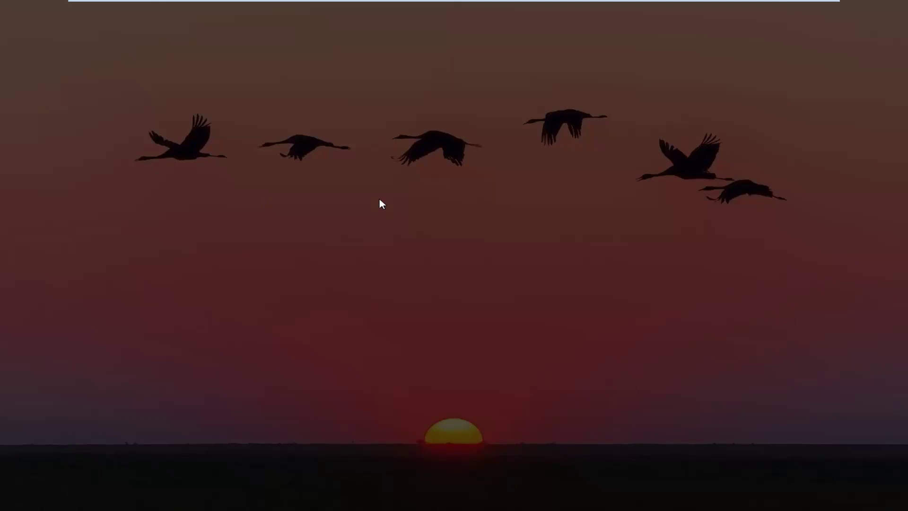
Allow Registry Editor through UAC, select Computer, then open and cancel the registry Export dialog.
left_click(386, 322)
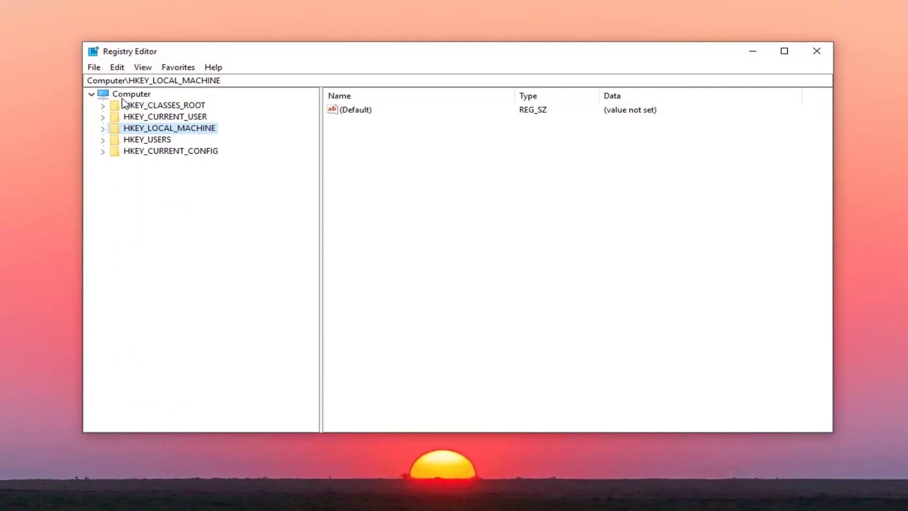
left_click(129, 94)
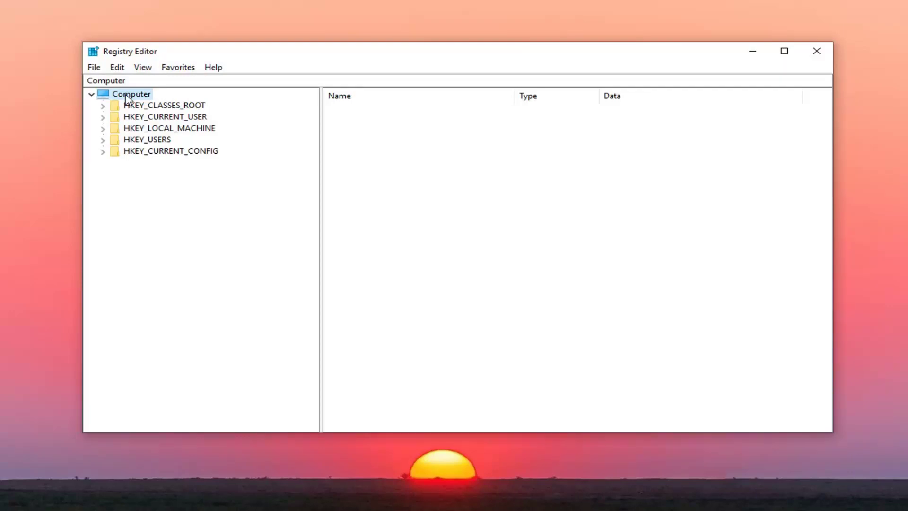
left_click(94, 69)
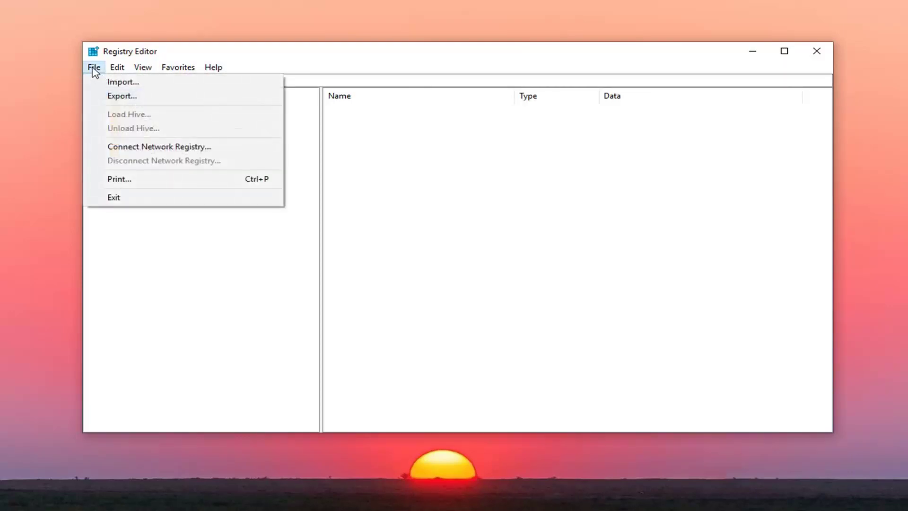
left_click(103, 87)
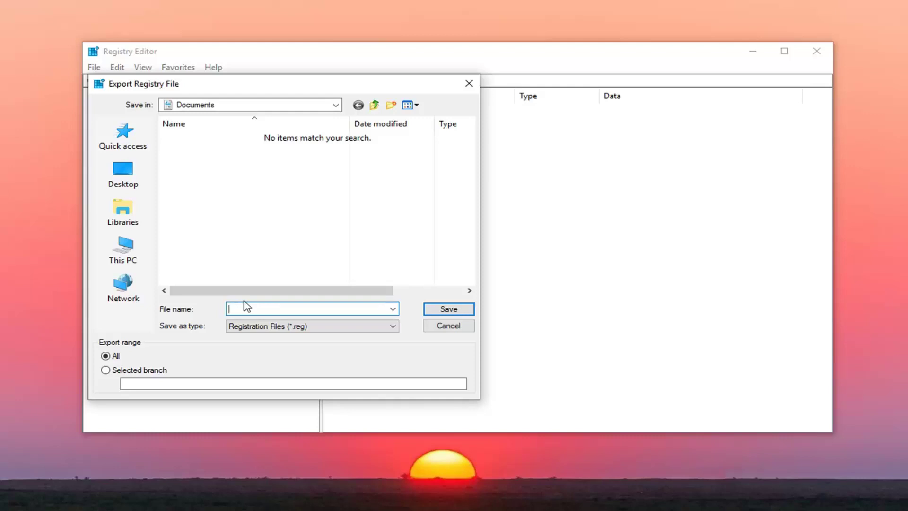
left_click(461, 326)
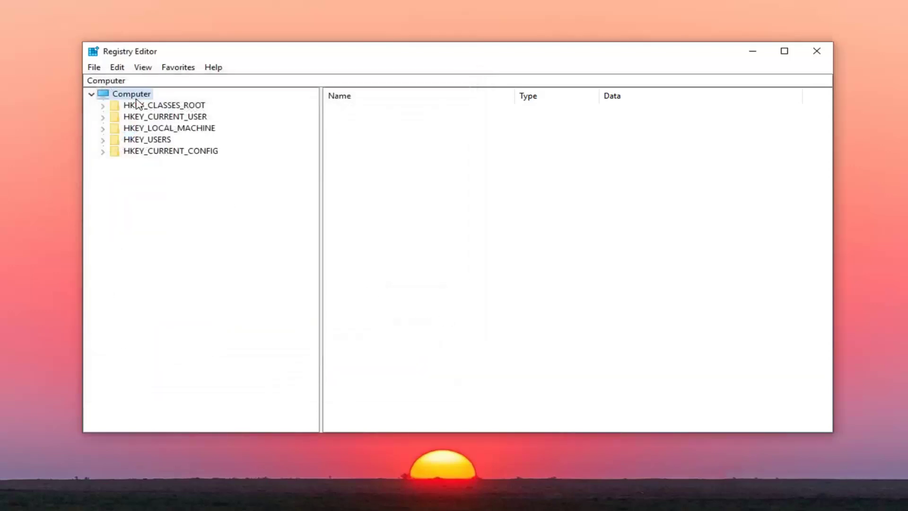
Open the registry Import dialog from the File menu and cancel it.
left_click(94, 67)
left_click(112, 79)
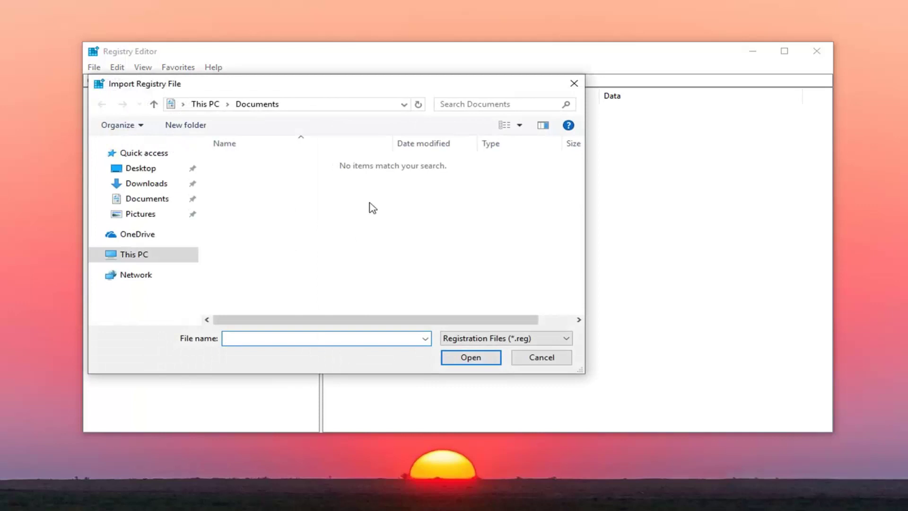
left_click(539, 358)
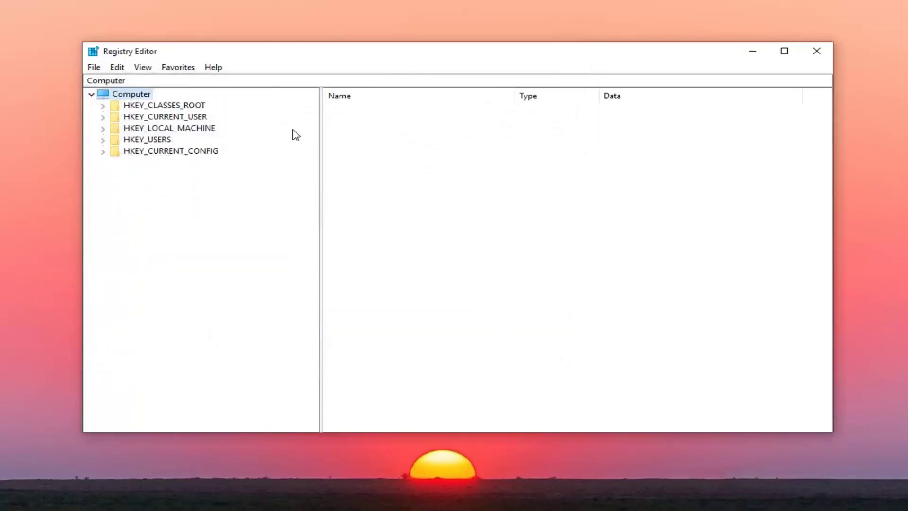
Expand HKEY_LOCAL_MACHINE > SYSTEM > CurrentControlSet > Control and select the Lsa key.
left_click(143, 129)
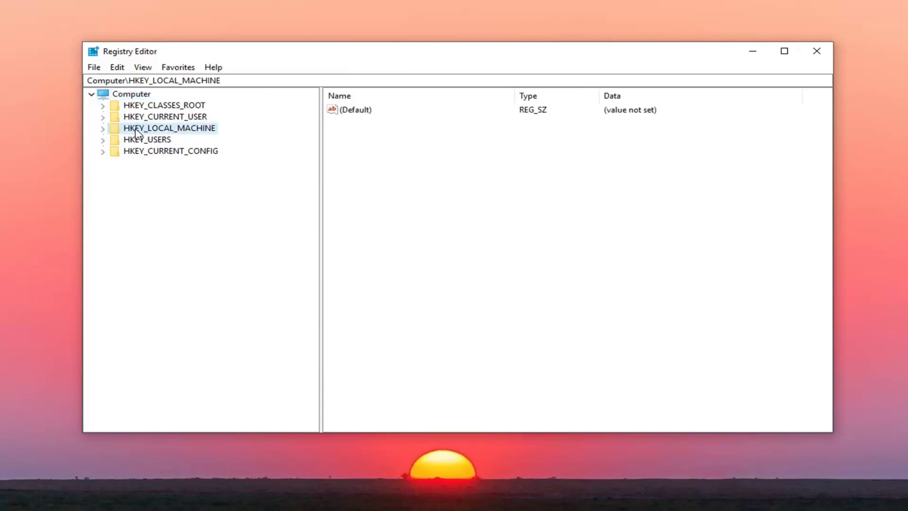
left_click(102, 129)
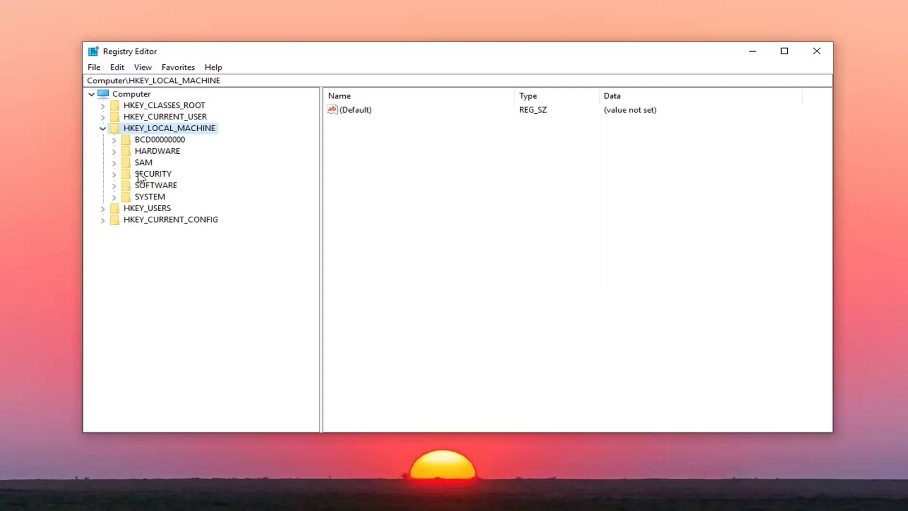
left_click(136, 198)
left_click(113, 198)
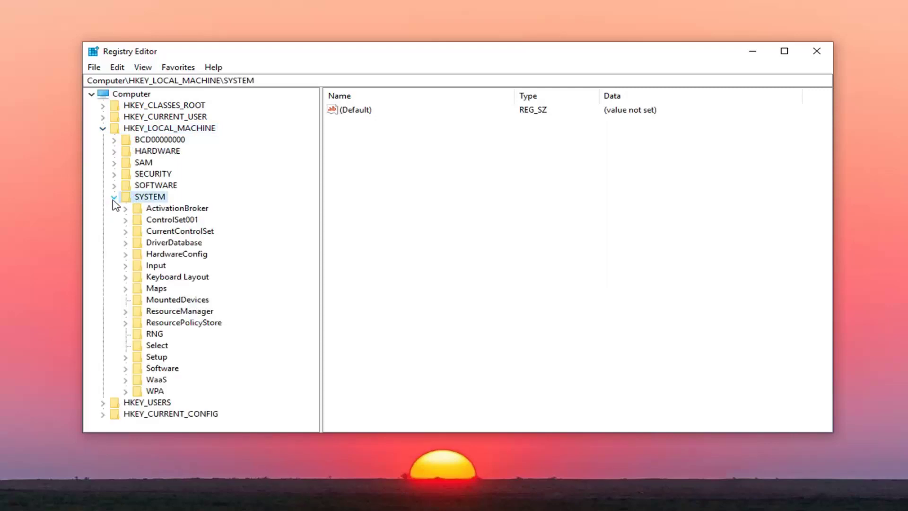
left_click(146, 233)
left_click(126, 232)
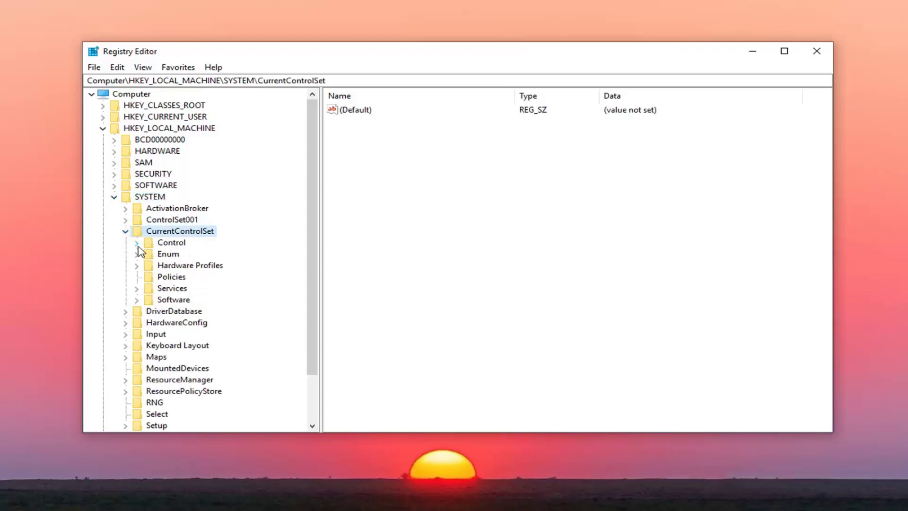
left_click(138, 243)
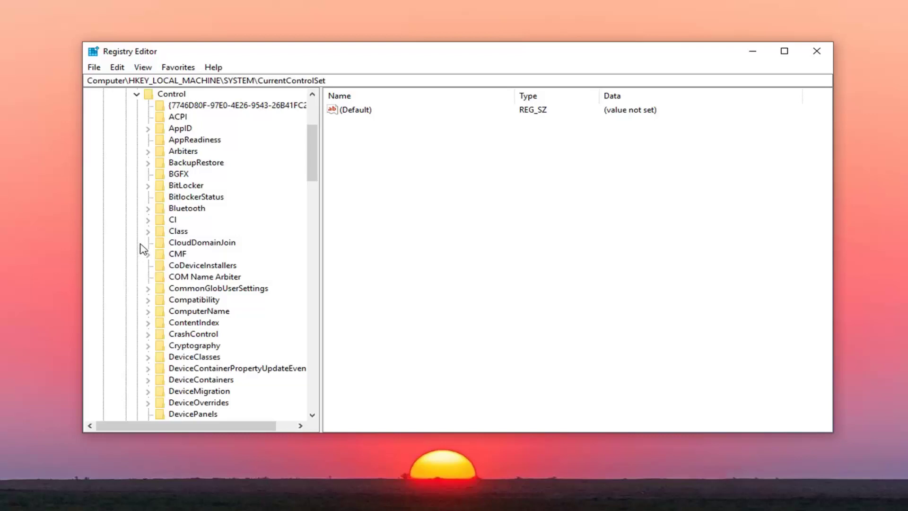
scroll(142, 248, "down", 10)
left_click(174, 312)
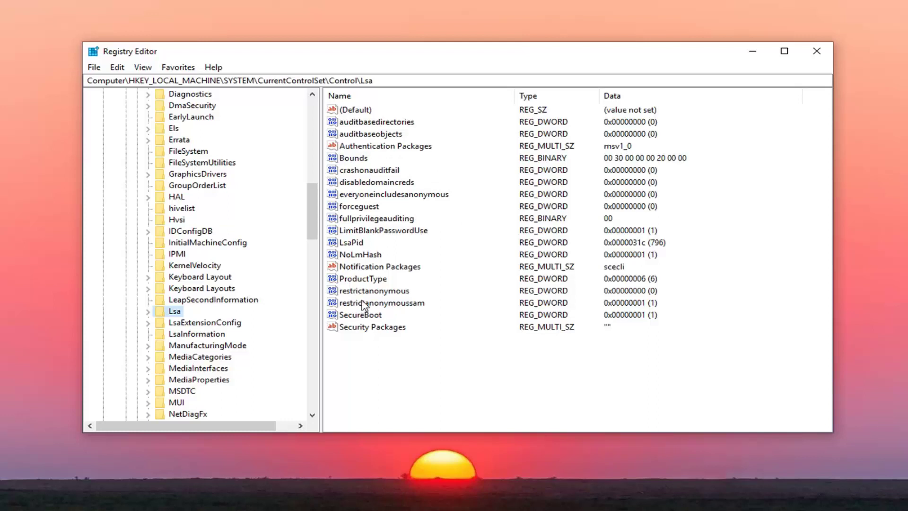
Create a new DWORD (32-bit) value in Lsa named LmCompatibilityLevel.
left_click(359, 346)
right_click(359, 344)
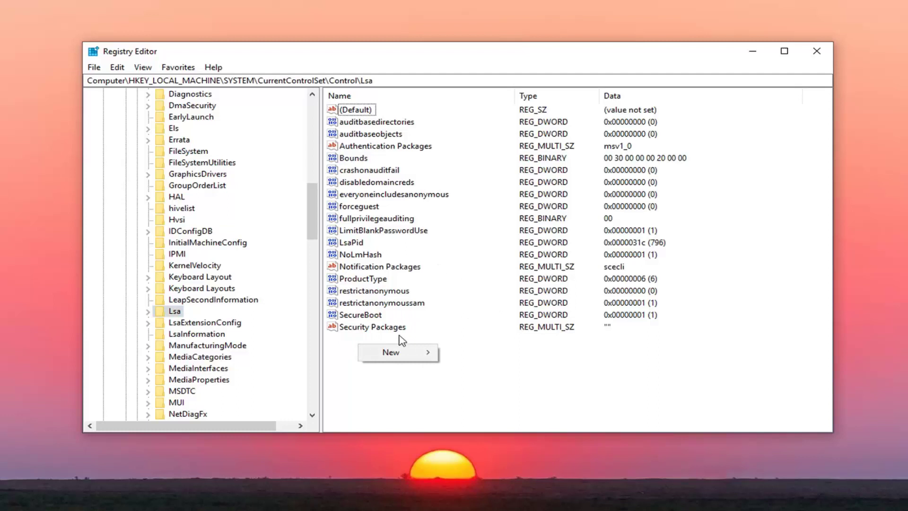
mouse_move(406, 360)
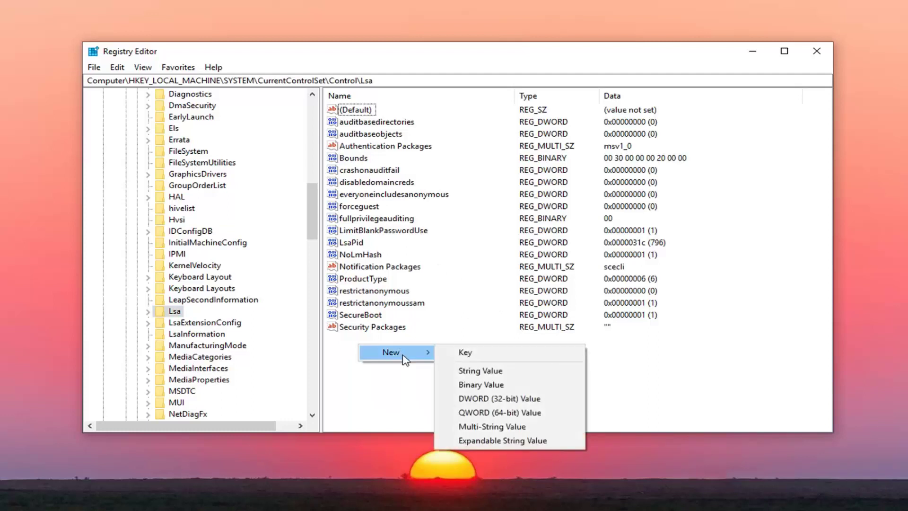
left_click(476, 401)
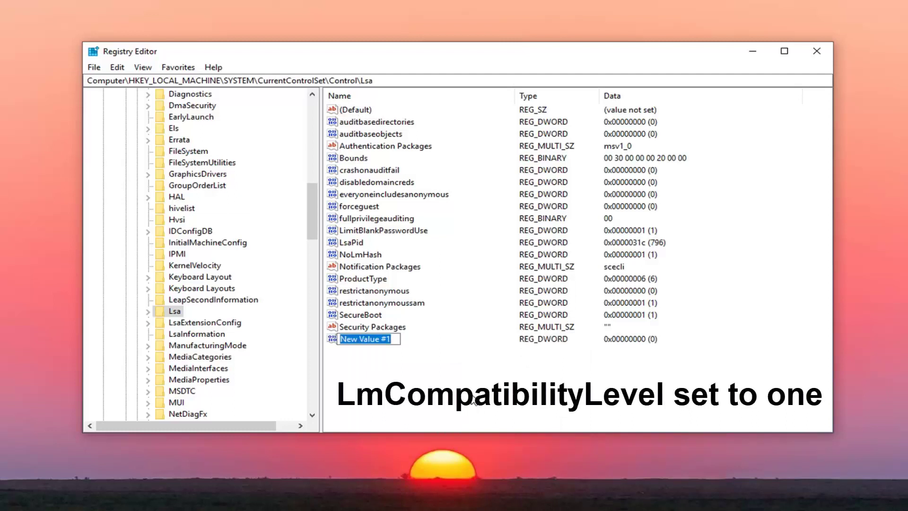
type("Lm")
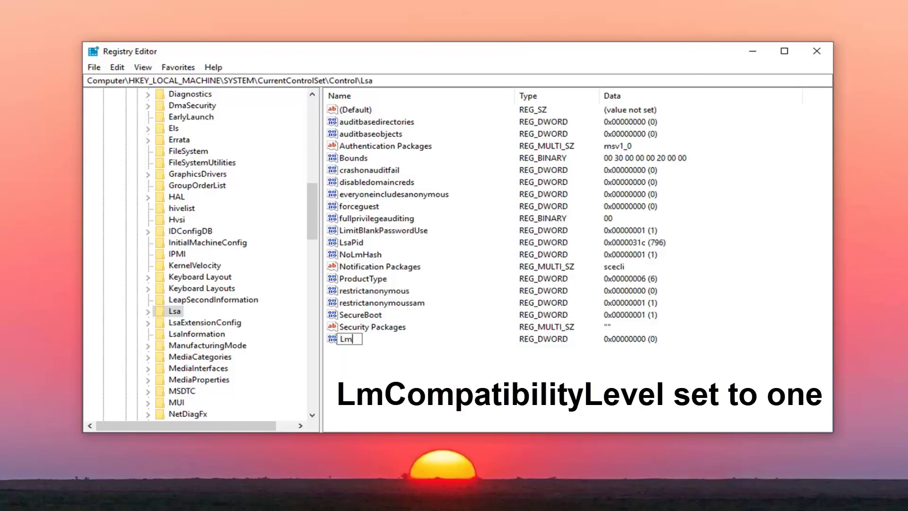
type("Compatibil")
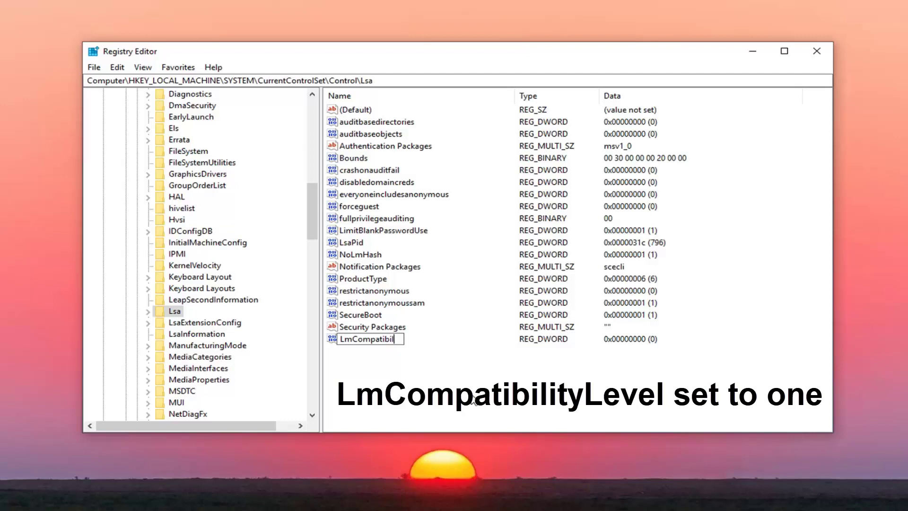
type("ityLevel")
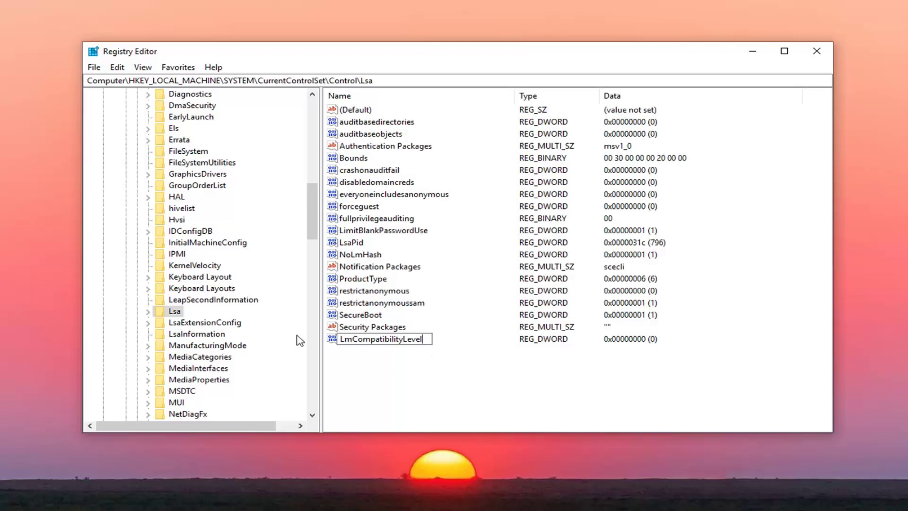
Confirm the LmCompatibilityLevel name and change its value data from 0 to 1.
key("Return")
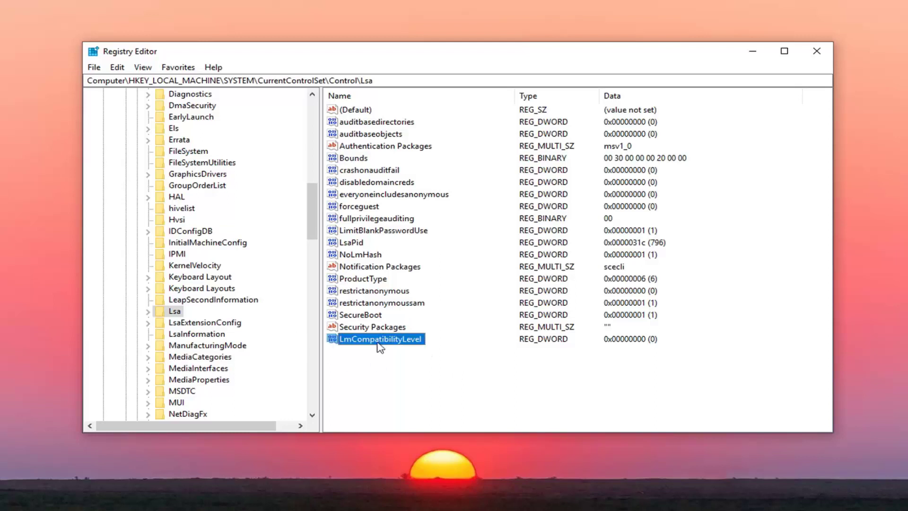
left_click(360, 329)
left_click(362, 340)
double_click(361, 344)
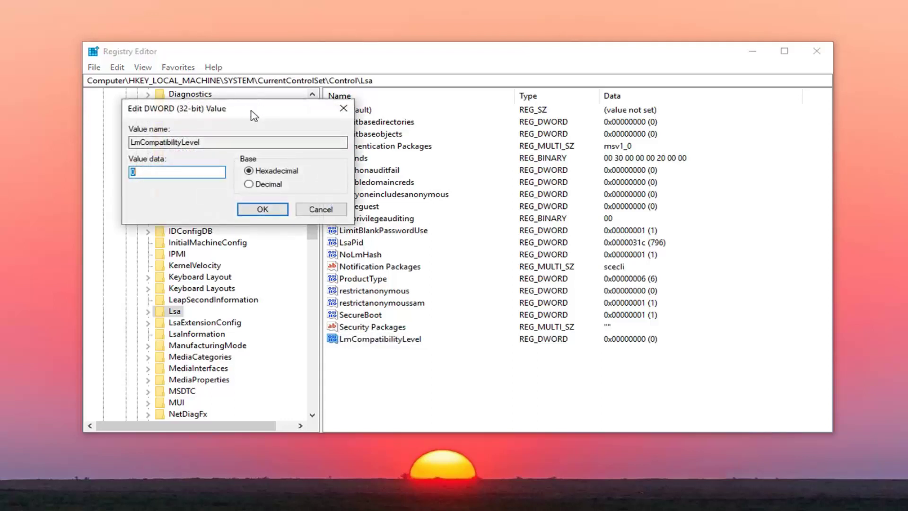
left_click_drag(258, 108, 608, 189)
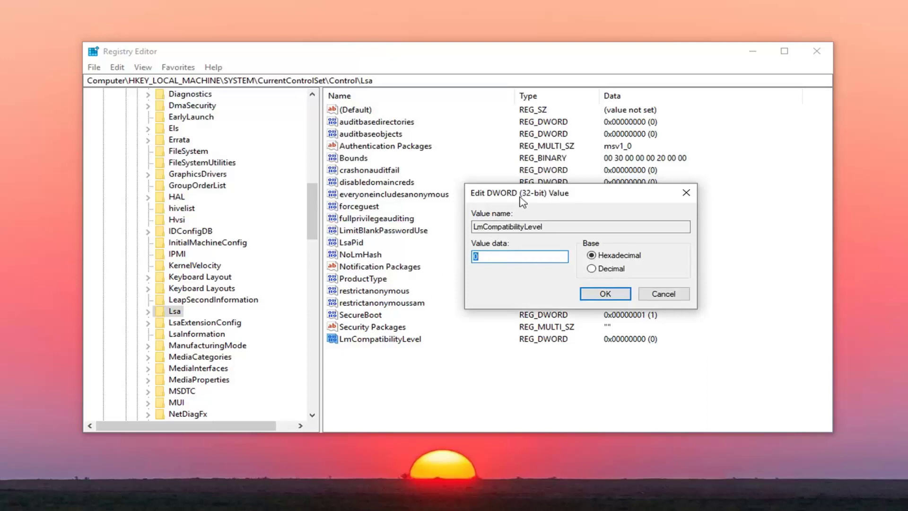
left_click_drag(519, 197, 447, 185)
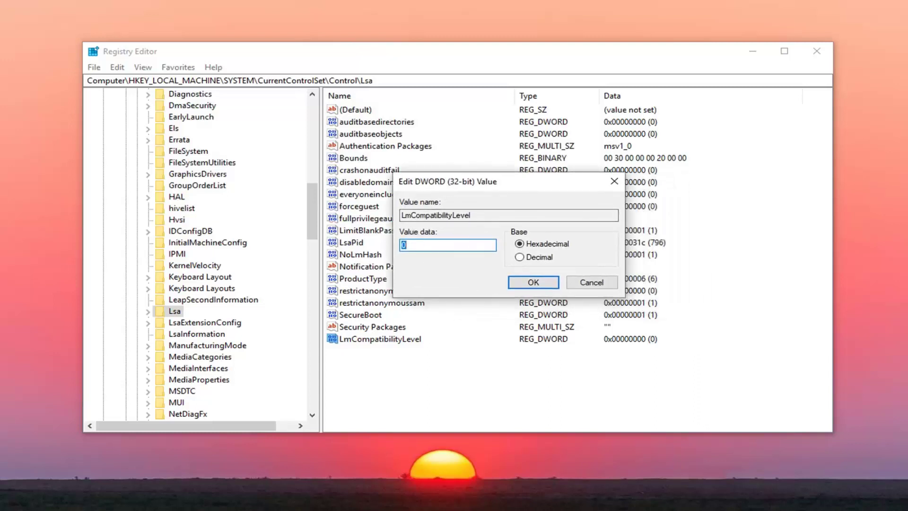
type("0")
key("BackSpace")
type("1")
left_click(533, 283)
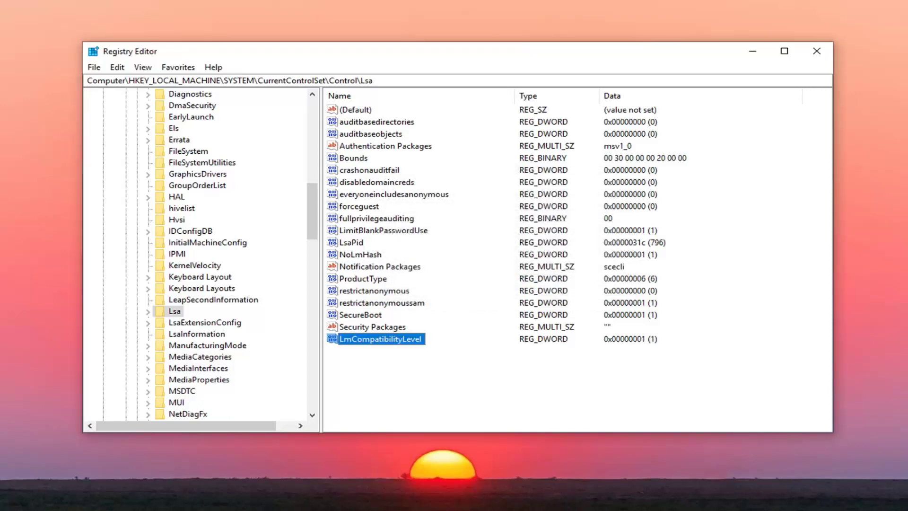
Close the Registry Editor window.
left_click(813, 58)
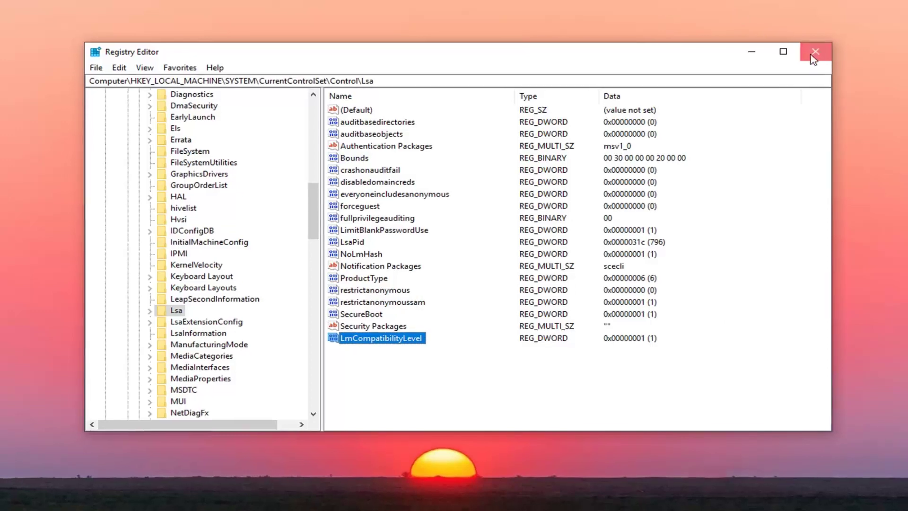